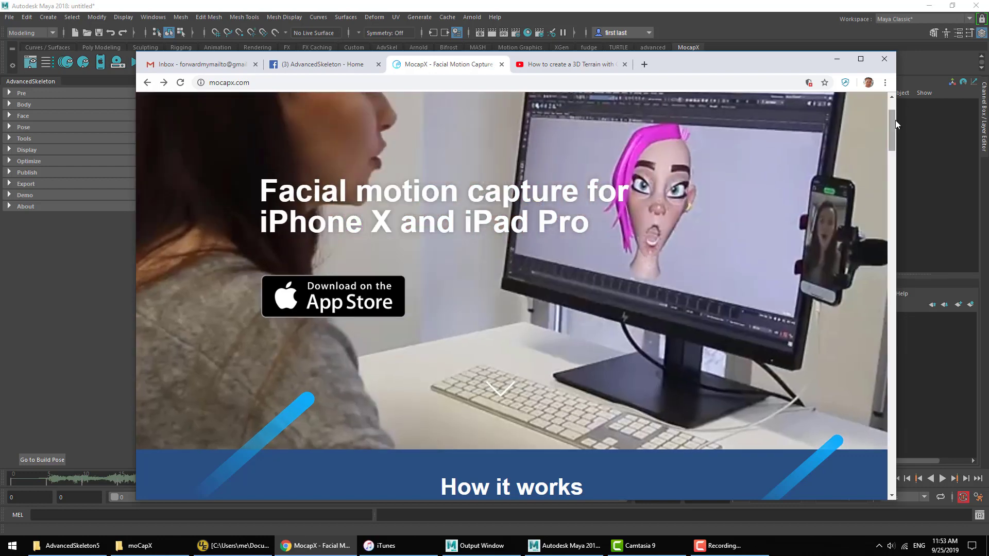
# Step: Scroll the mocapx.com homepage past How it works down to the Key features grid
pyautogui.moveTo(896, 120); pyautogui.dragTo(890, 157)
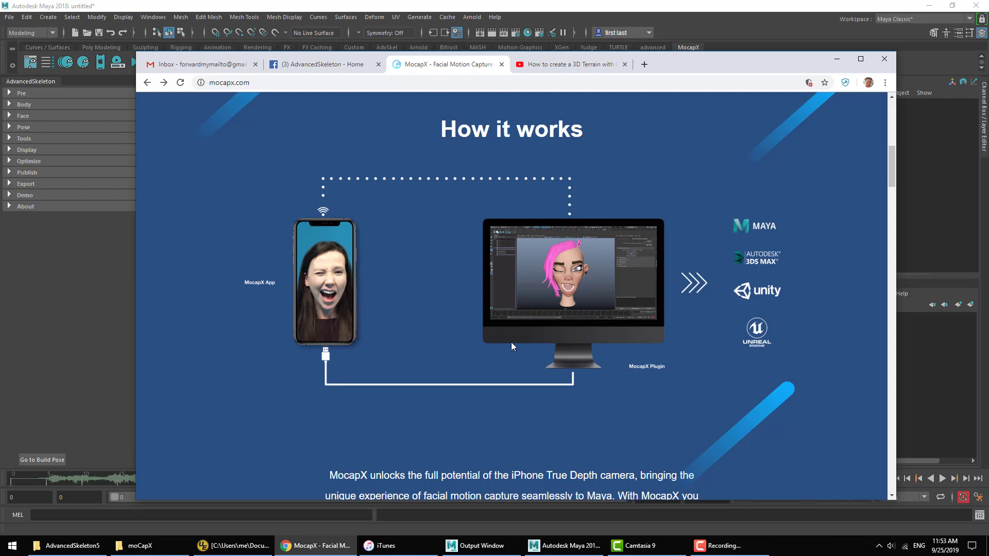
pyautogui.scroll(-12, 512, 346)
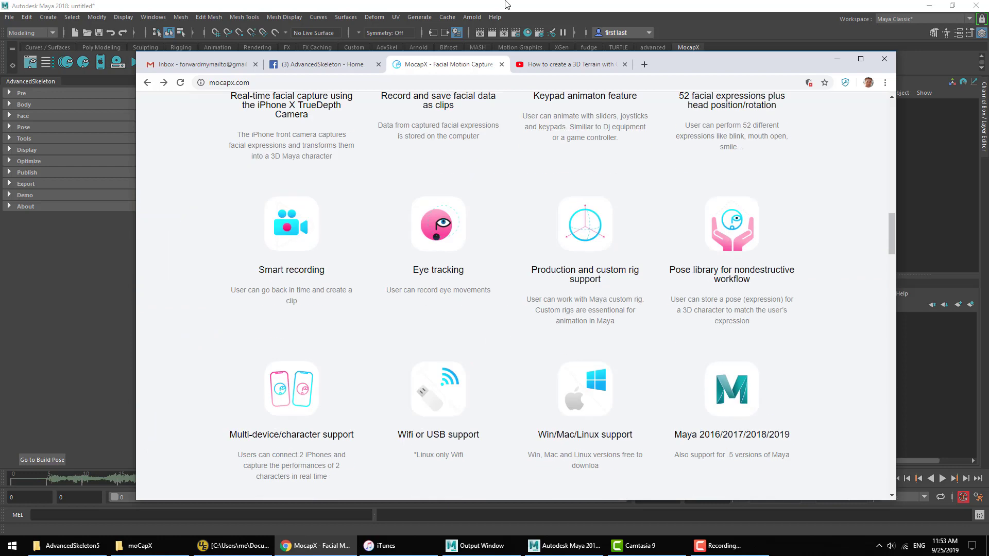
# Step: Scrub the head animation to frame 54, then play it from the start and stop at frame 106
pyautogui.click(506, 3)
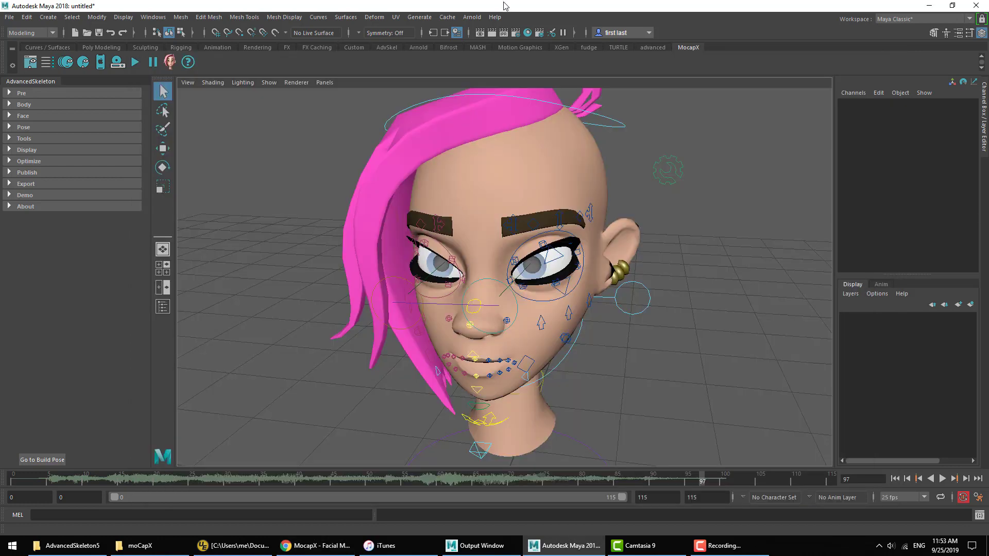
pyautogui.moveTo(475, 473); pyautogui.dragTo(395, 477)
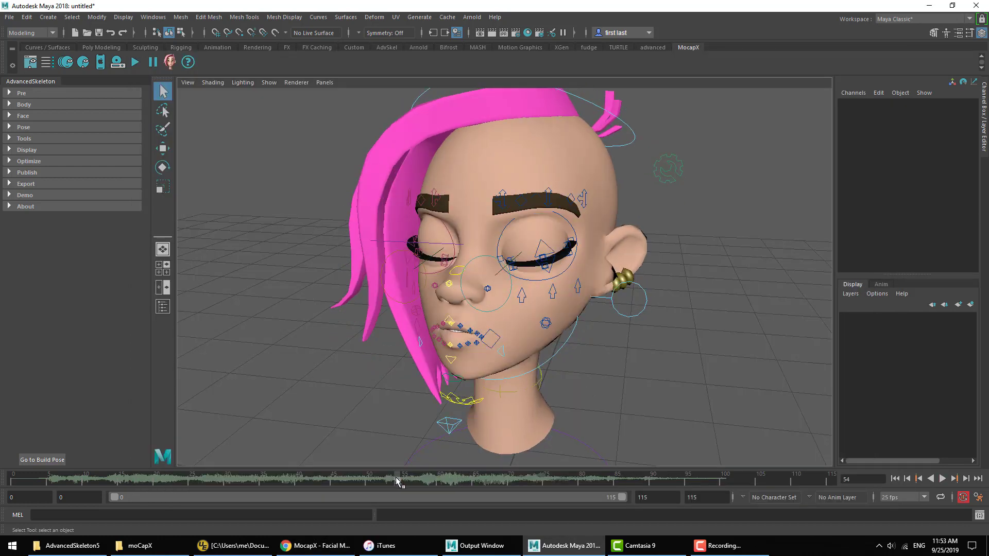
pyautogui.click(895, 478)
pyautogui.click(943, 479)
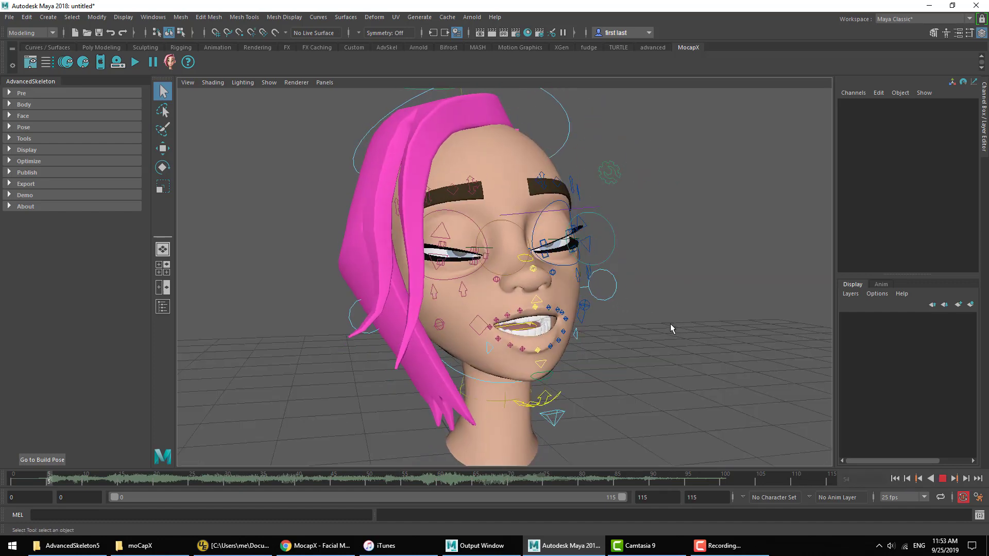
pyautogui.click(944, 479)
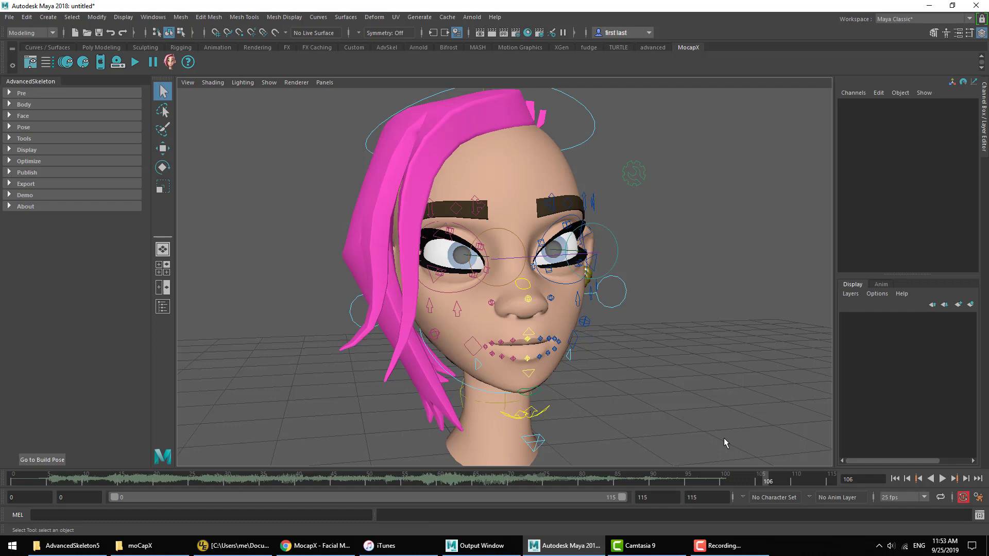
# Step: Open the 'TUTORIAL – MocapX And Advanced Skeleton' post from the MocapX blog
pyautogui.click(315, 545)
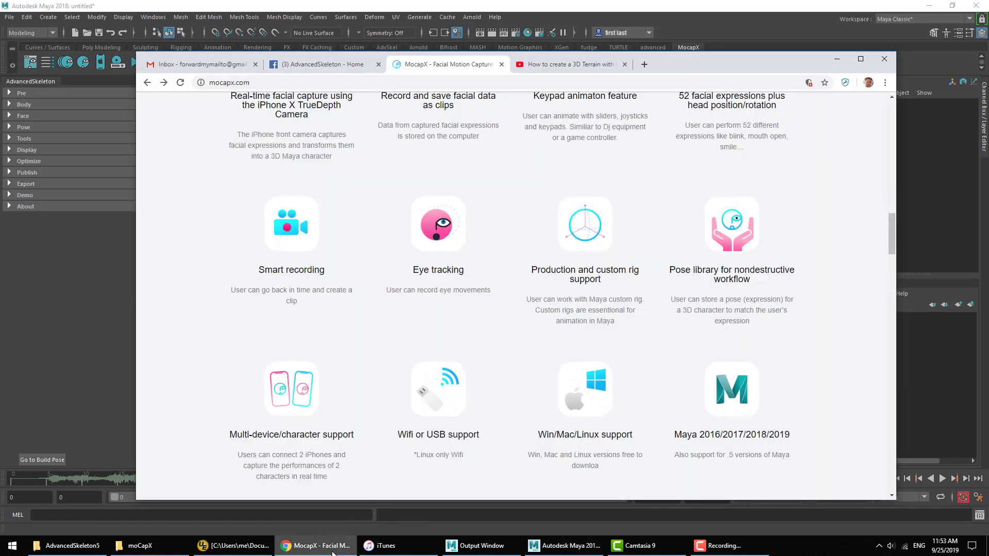
pyautogui.moveTo(892, 234); pyautogui.dragTo(894, 118)
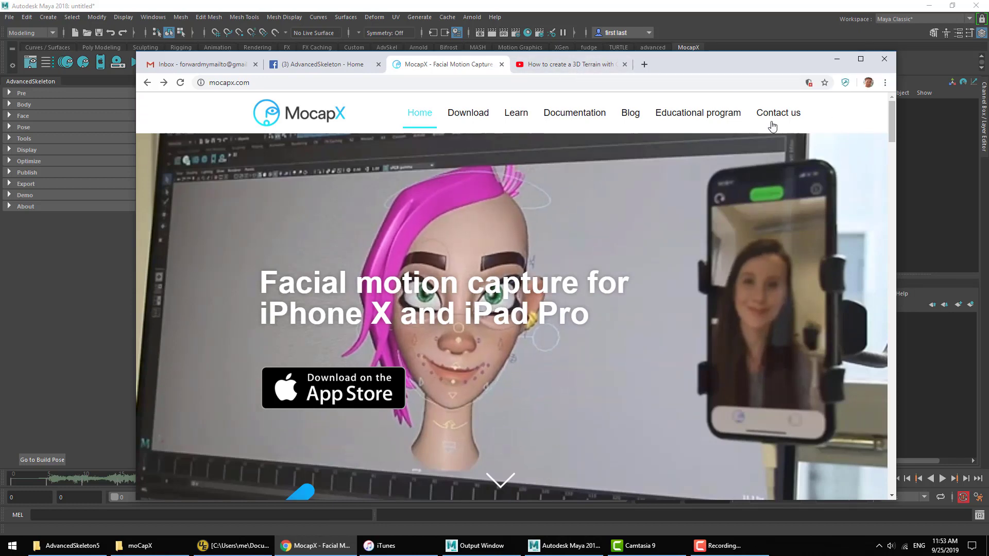
pyautogui.click(636, 114)
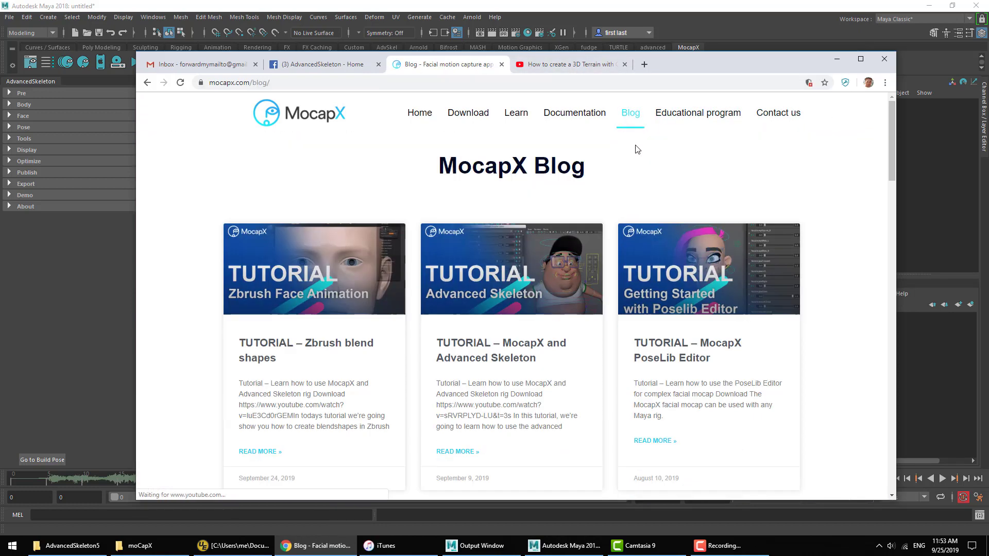
pyautogui.click(503, 304)
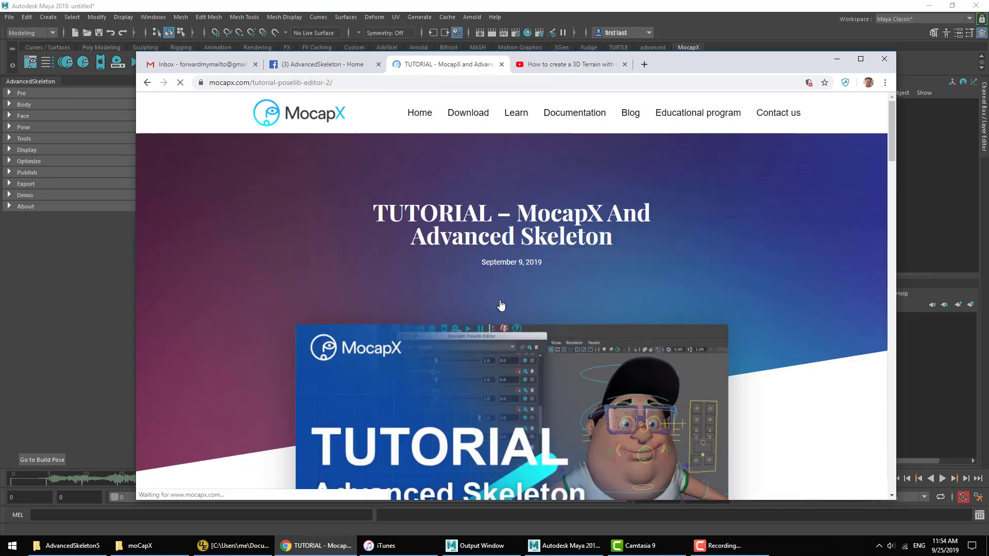
# Step: Start the post's tutorial video, then return to Maya
pyautogui.scroll(-8, 500, 301)
pyautogui.scroll(-4, 500, 301)
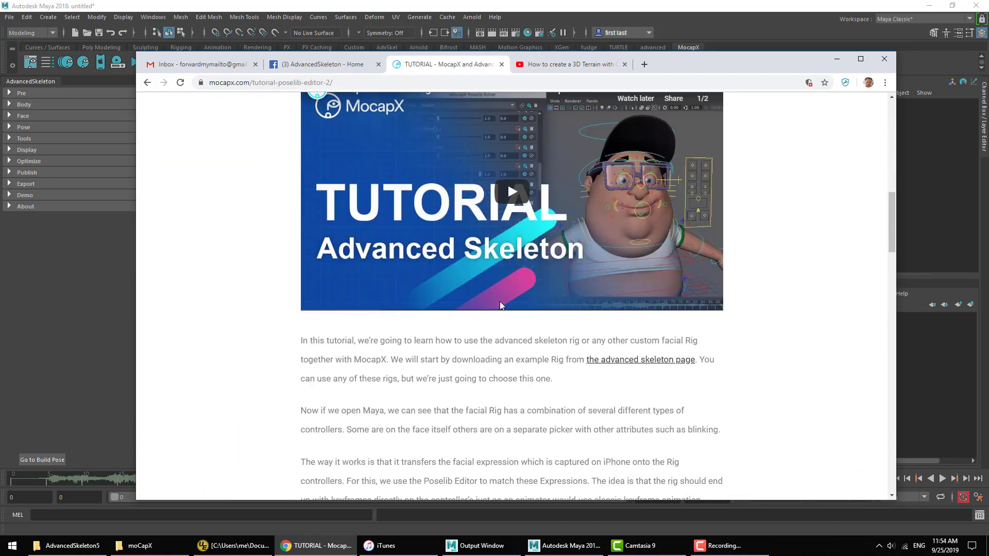
pyautogui.click(502, 205)
pyautogui.scroll(1, 503, 205)
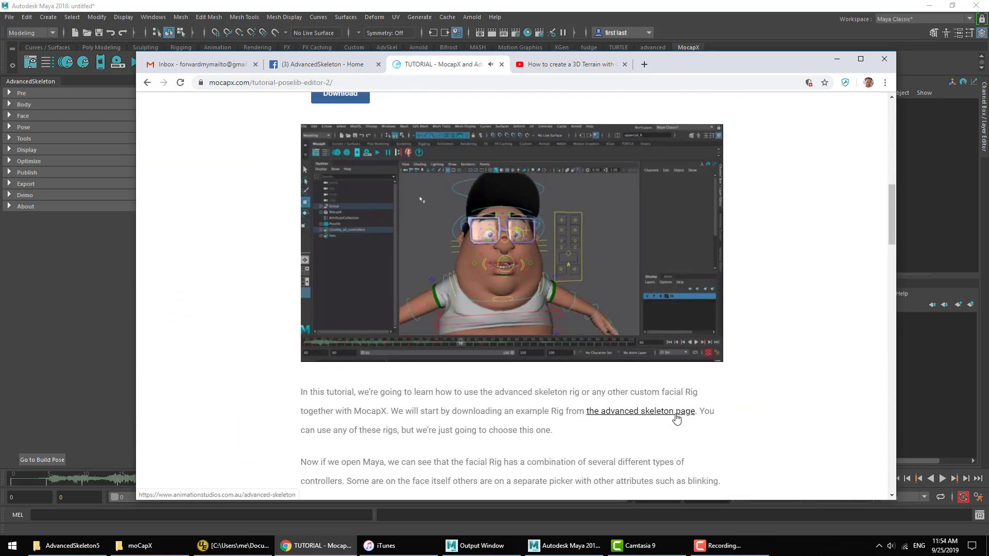
pyautogui.hotkey('alt', 'Tab')
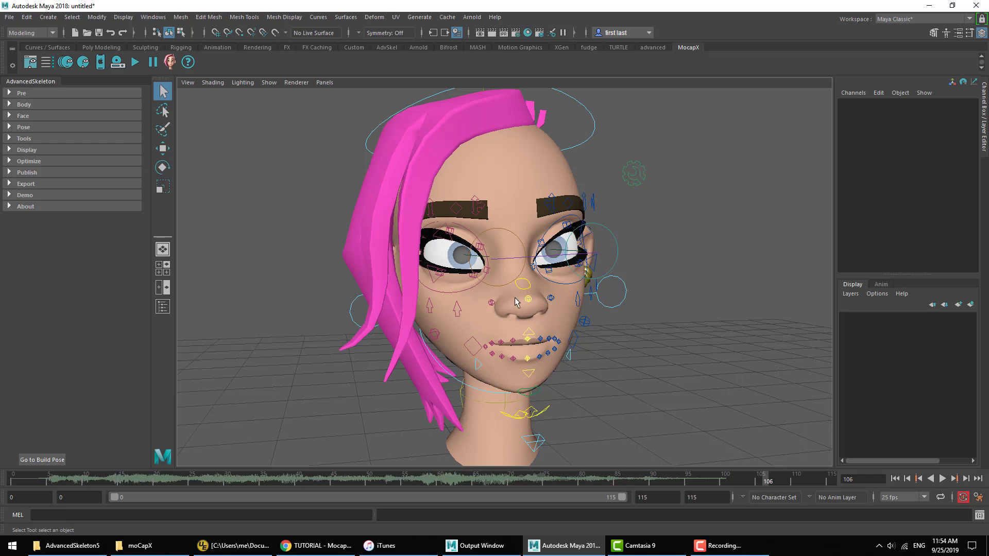
# Step: Start a new scene, discarding the rigged head scene with Don't Save
pyautogui.click(9, 17)
pyautogui.click(17, 35)
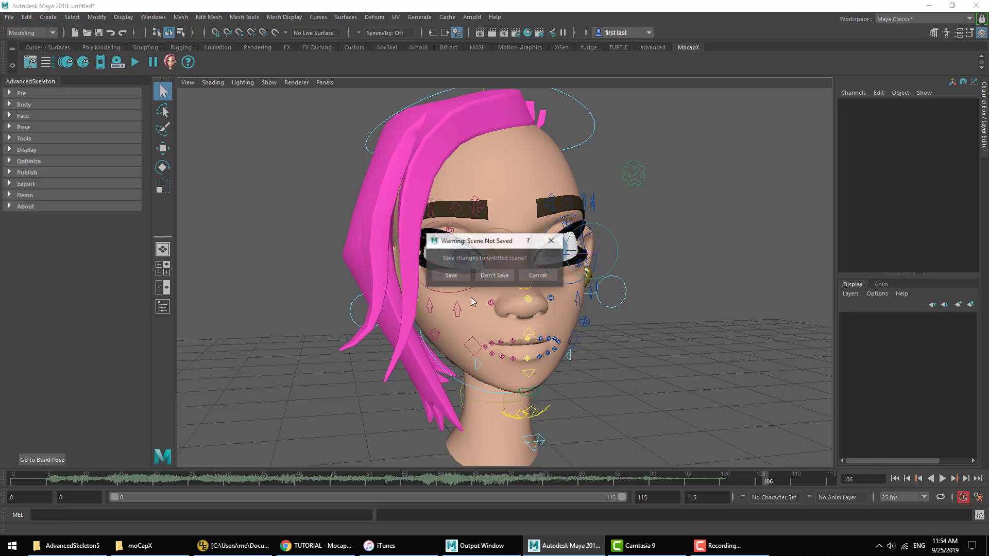
pyautogui.click(497, 276)
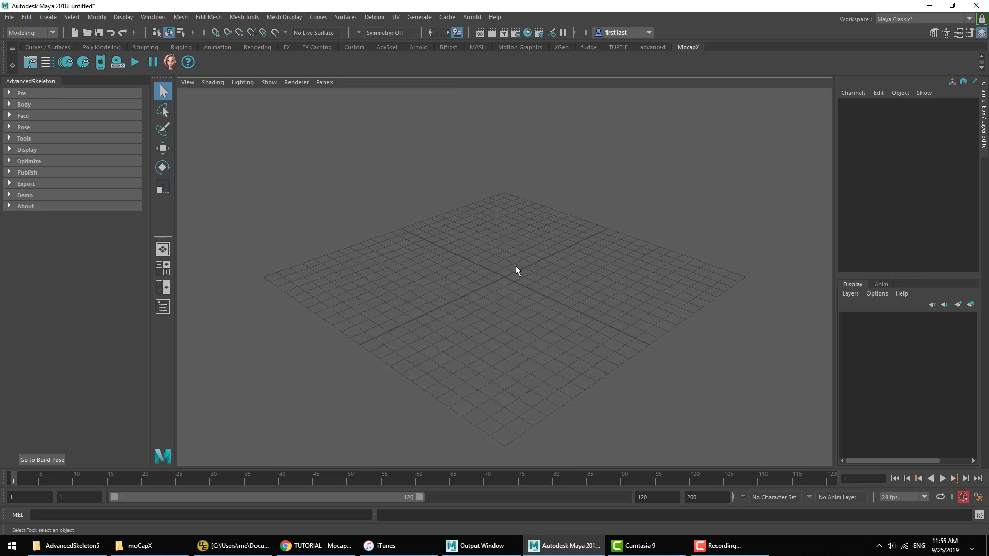
# Step: Reference tuna/tuna.mb into the empty scene through File > Create Reference
pyautogui.click(10, 17)
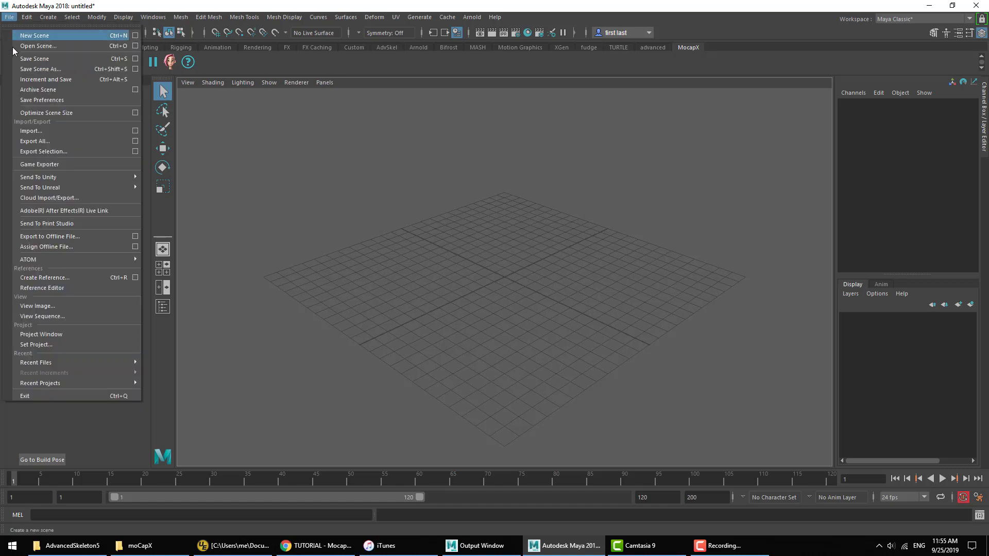
pyautogui.click(64, 277)
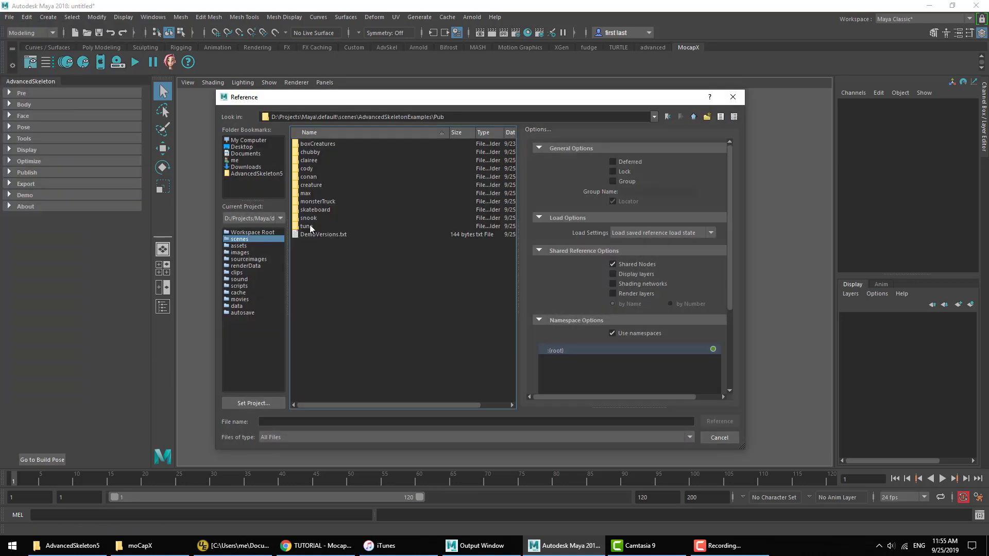
pyautogui.click(308, 226)
pyautogui.doubleClick(312, 227)
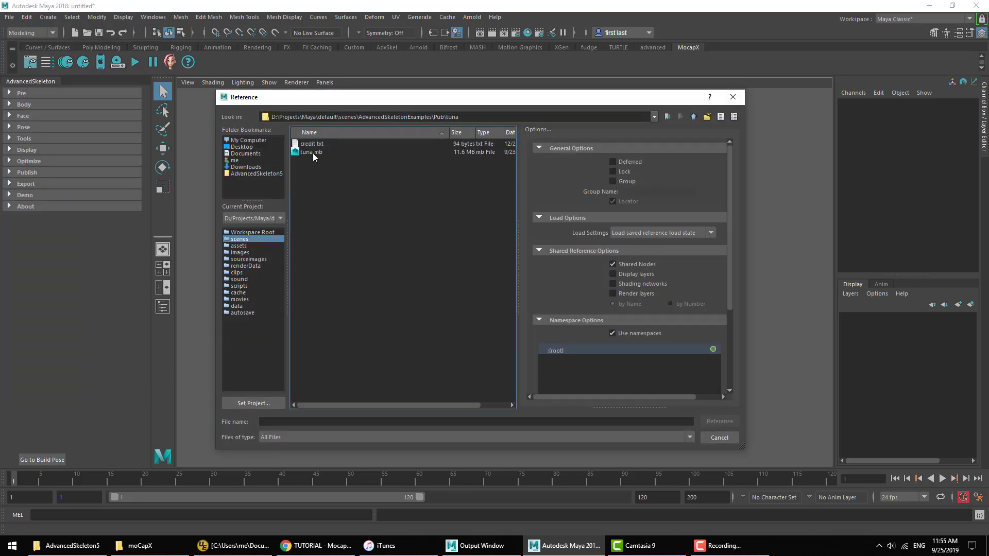
pyautogui.click(313, 152)
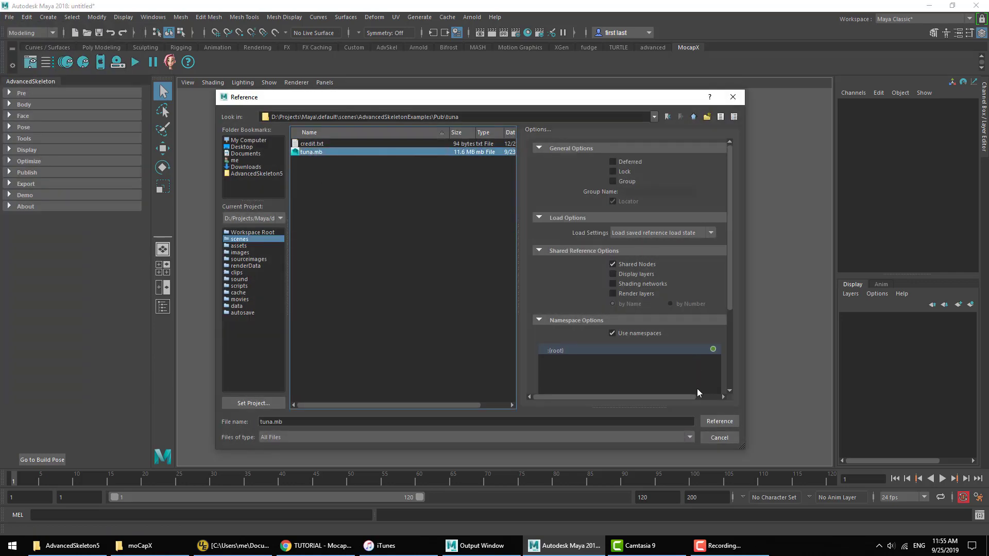
pyautogui.click(719, 421)
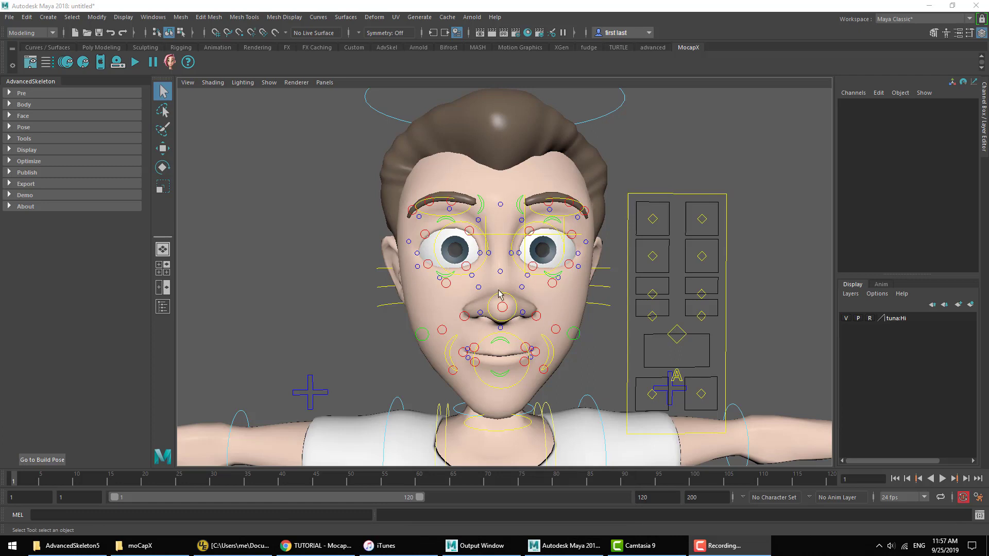
# Step: Create a MocapX ClipReader node and show the MocapX node's attributes in the Attribute Editor
pyautogui.click(161, 96)
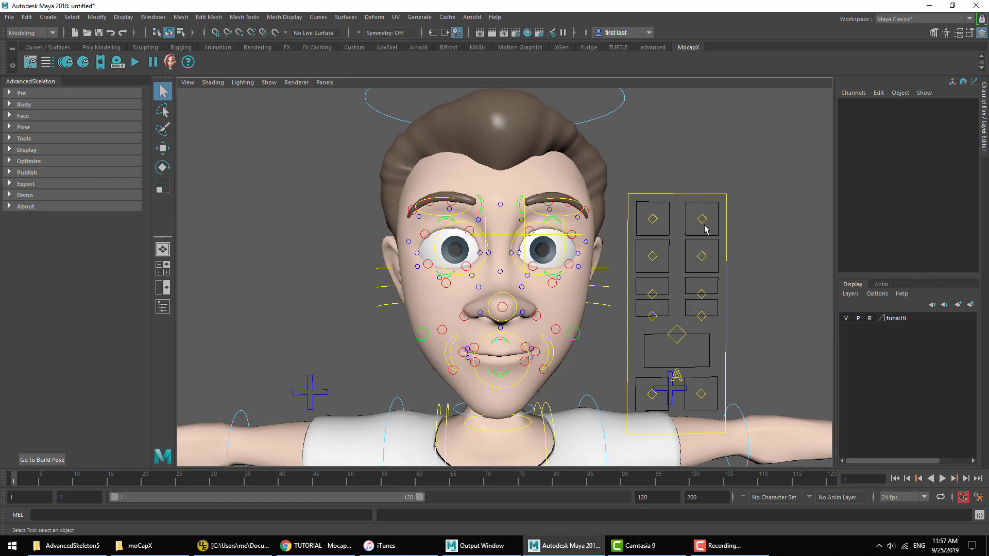
pyautogui.click(118, 65)
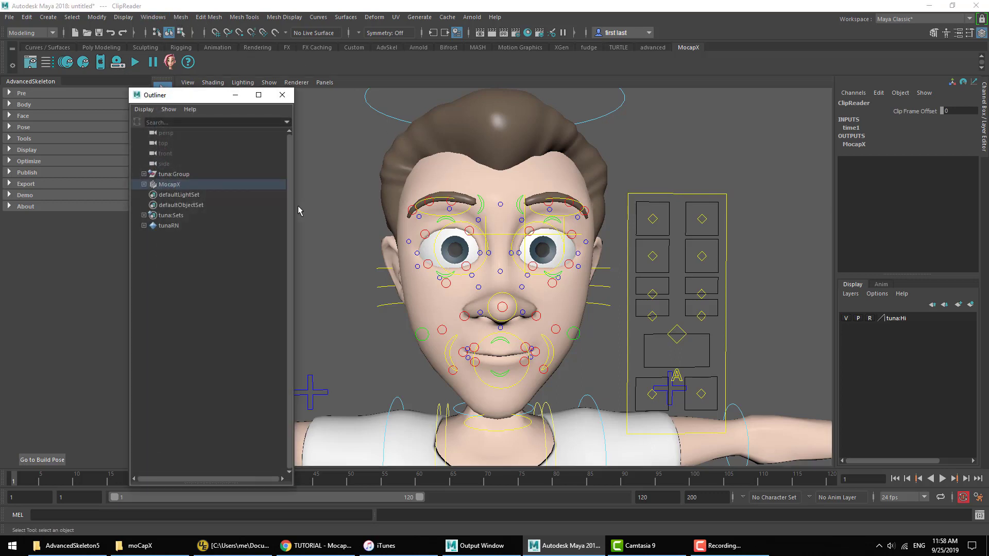
pyautogui.click(144, 184)
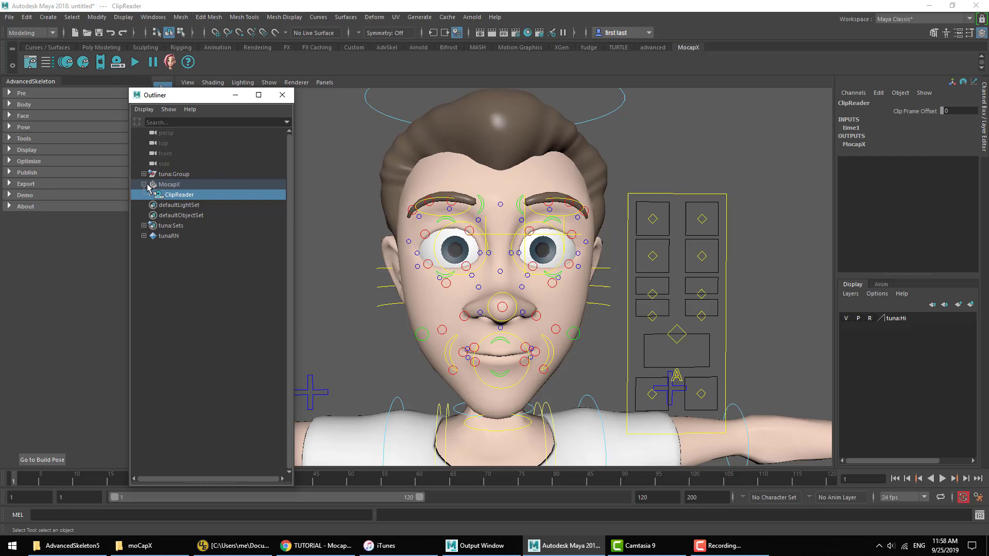
pyautogui.click(178, 187)
pyautogui.rightClick(327, 182)
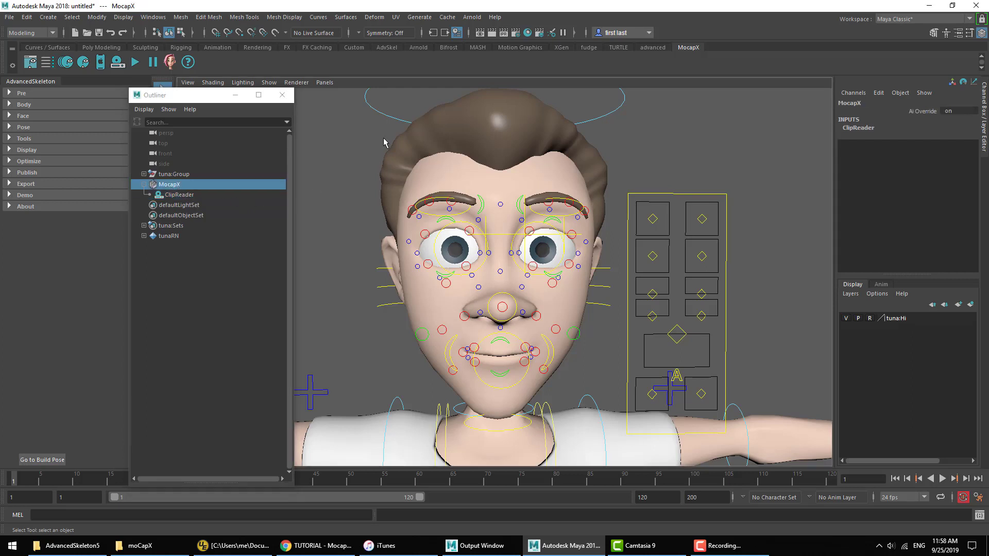
pyautogui.moveTo(388, 121); pyautogui.dragTo(392, 168, button='right')
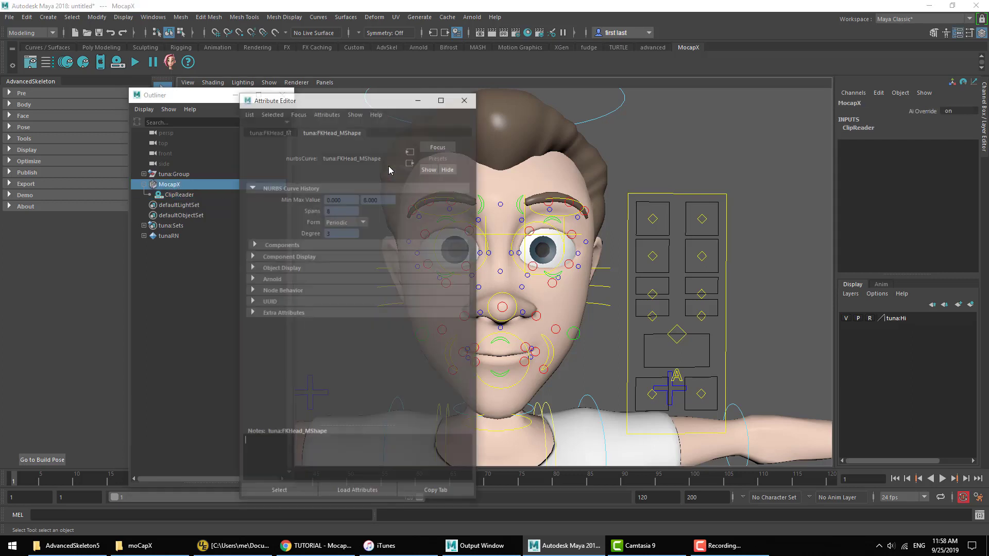
pyautogui.click(176, 185)
pyautogui.hotkey('ctrl', 'a')
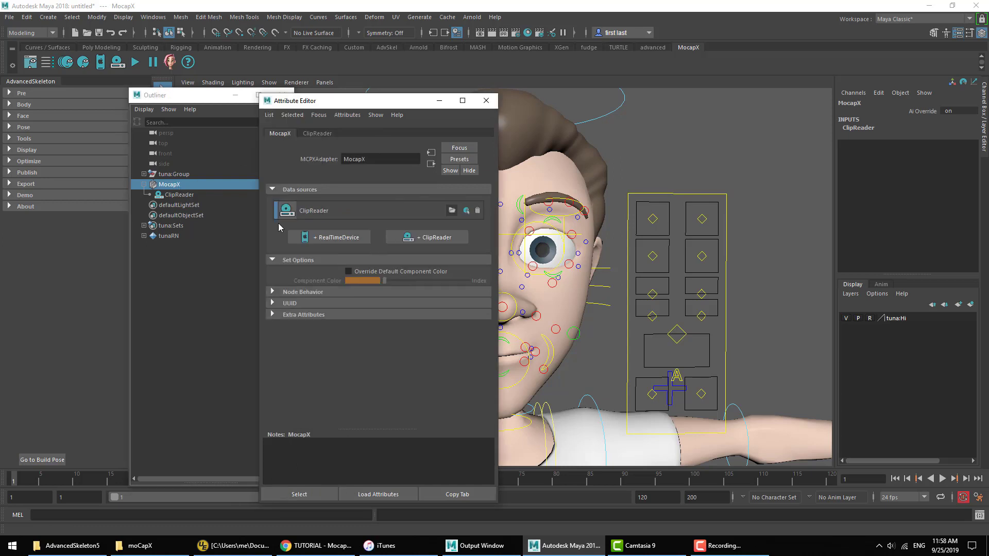
# Step: Load MocapXSampleDataLucy's Clip.mcpx into the ClipReader and close the Attribute Editor
pyautogui.click(452, 211)
pyautogui.click(353, 386)
pyautogui.write('C:\\Users\\me\\Downloads\\moCapX\\MocapXSampleDataLucy')
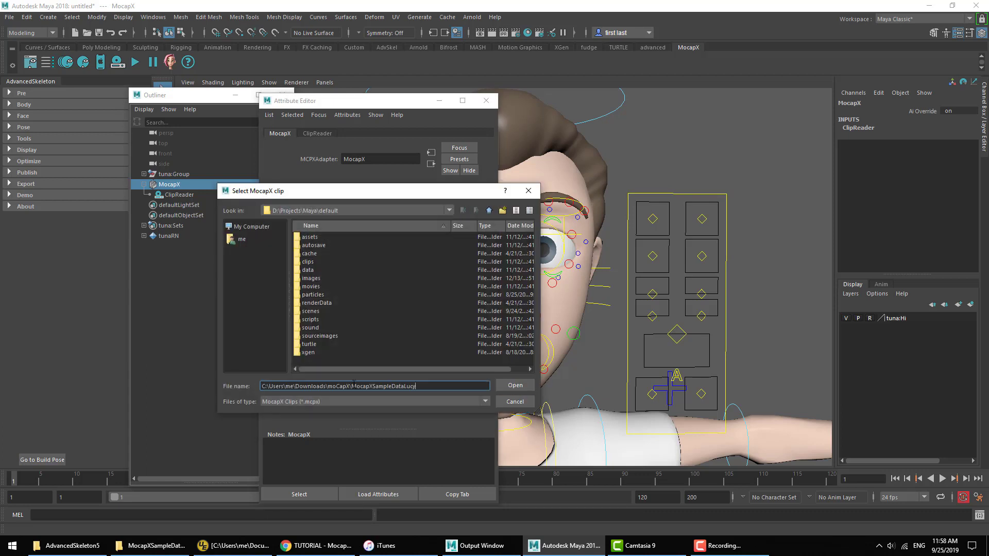
pyautogui.press('Return')
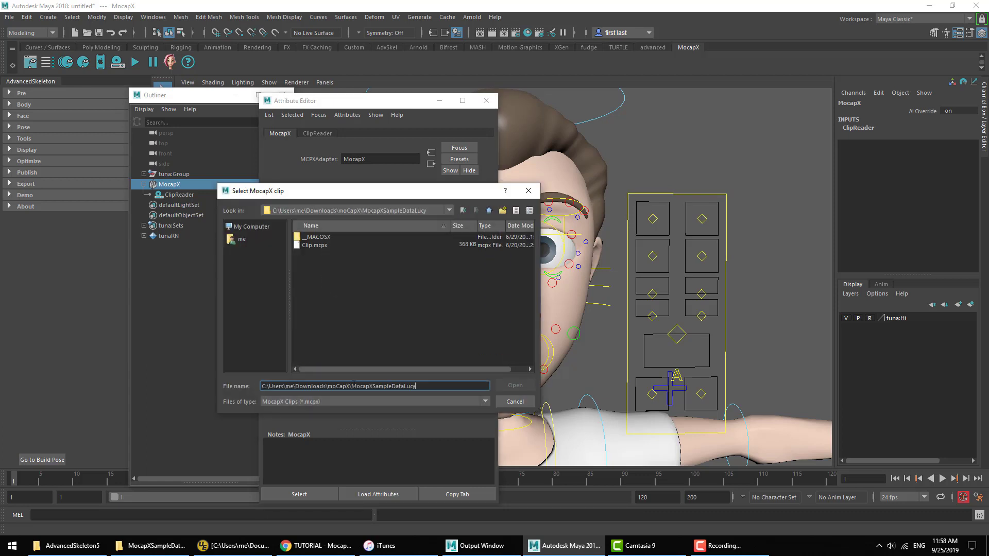
pyautogui.click(323, 246)
pyautogui.doubleClick(323, 245)
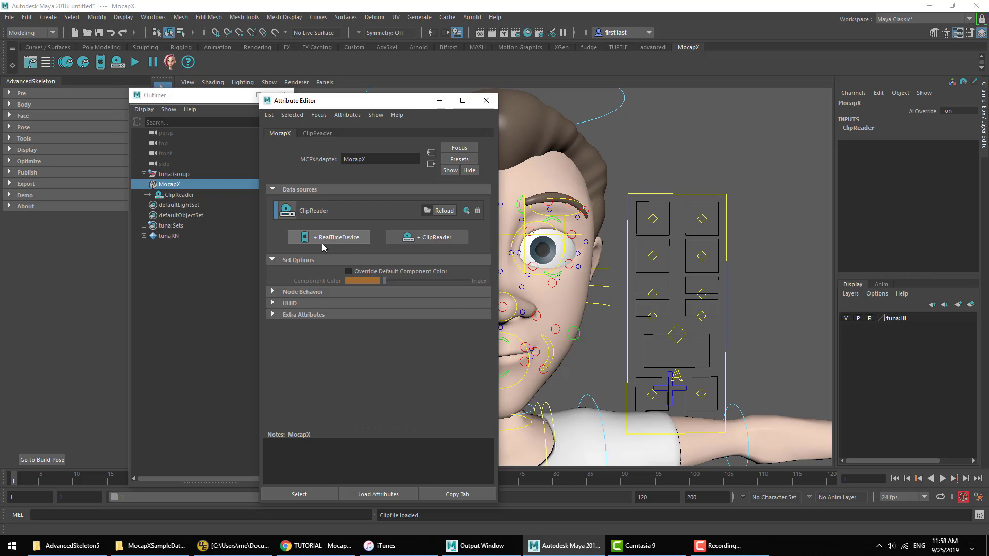
pyautogui.click(486, 101)
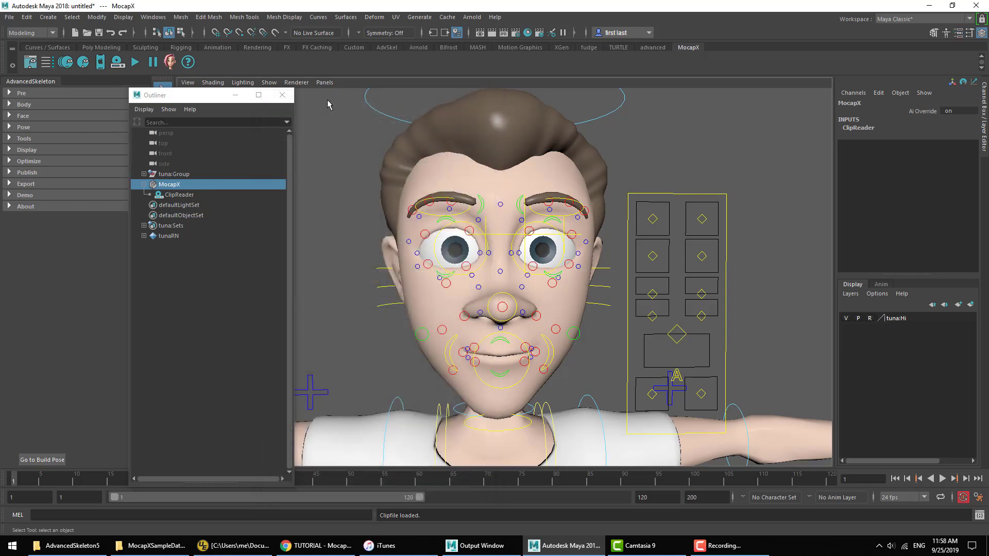
# Step: Connect the face rig to MocapX via the biped picker's Anim > Connect MocapX
pyautogui.click(280, 95)
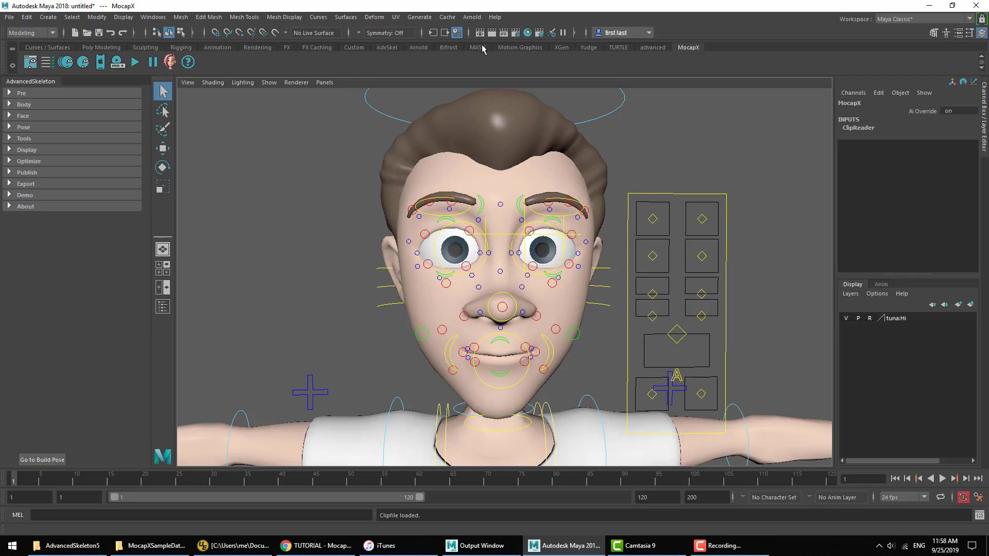
pyautogui.click(651, 48)
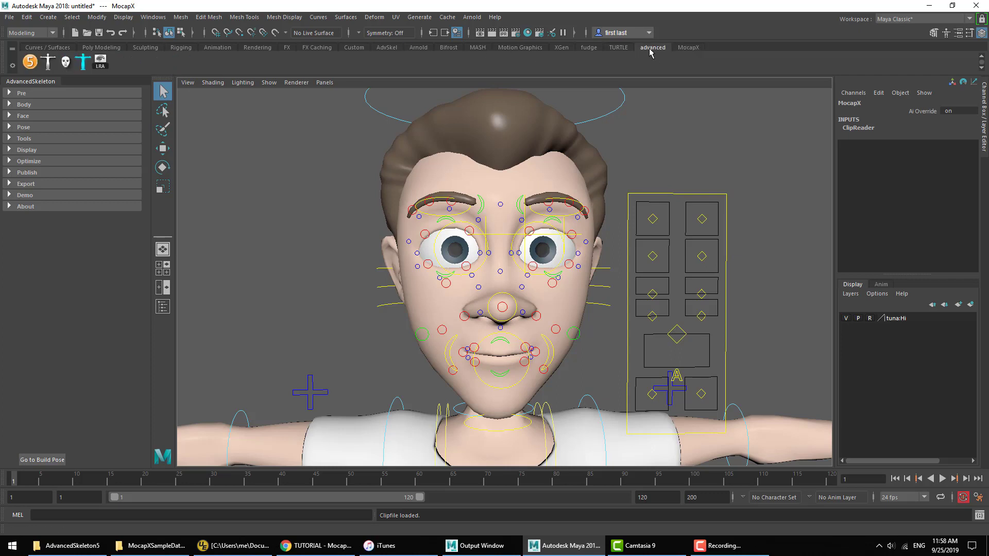
pyautogui.click(49, 66)
pyautogui.click(200, 117)
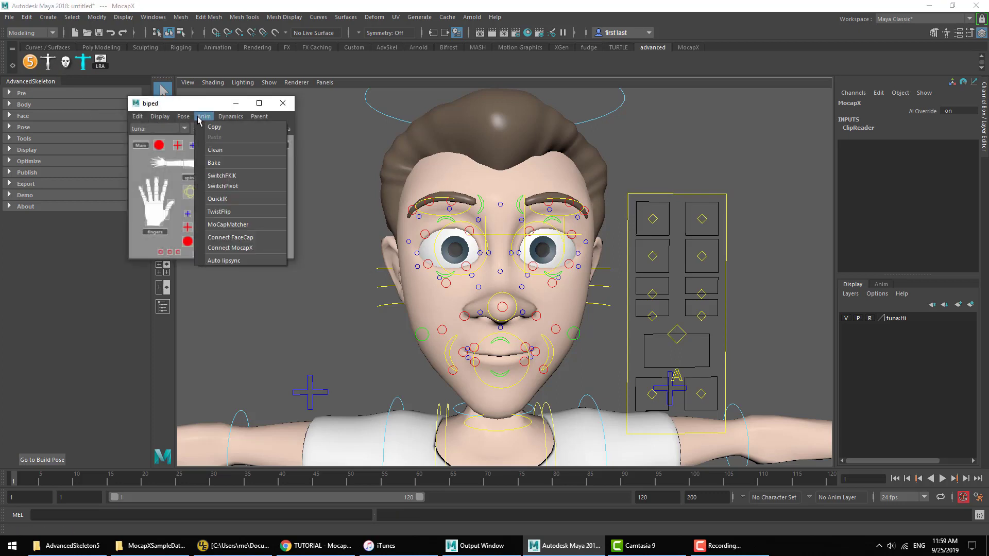
pyautogui.click(238, 251)
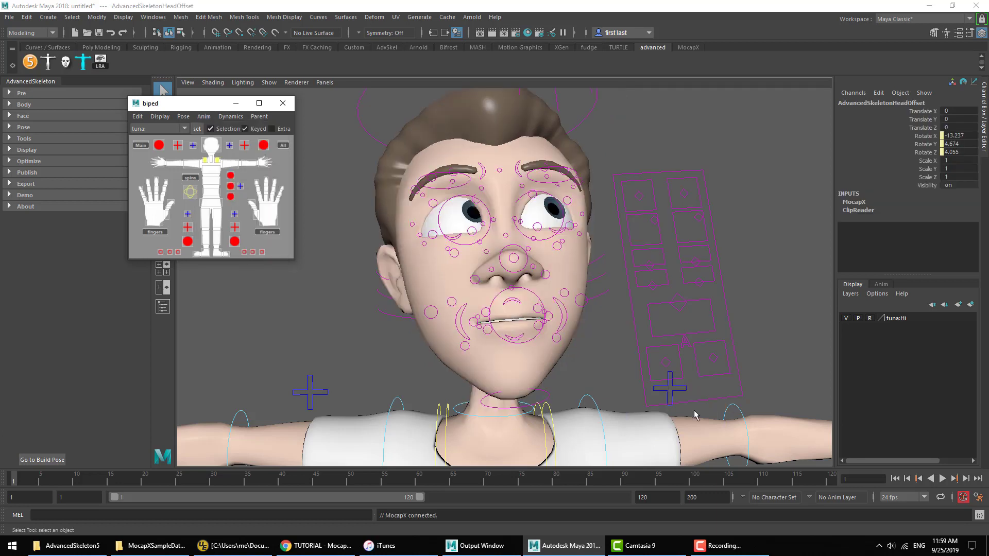
# Step: Preview the mocap-driven face, then drag audio.wav from the sample folder into the scene
pyautogui.click(941, 478)
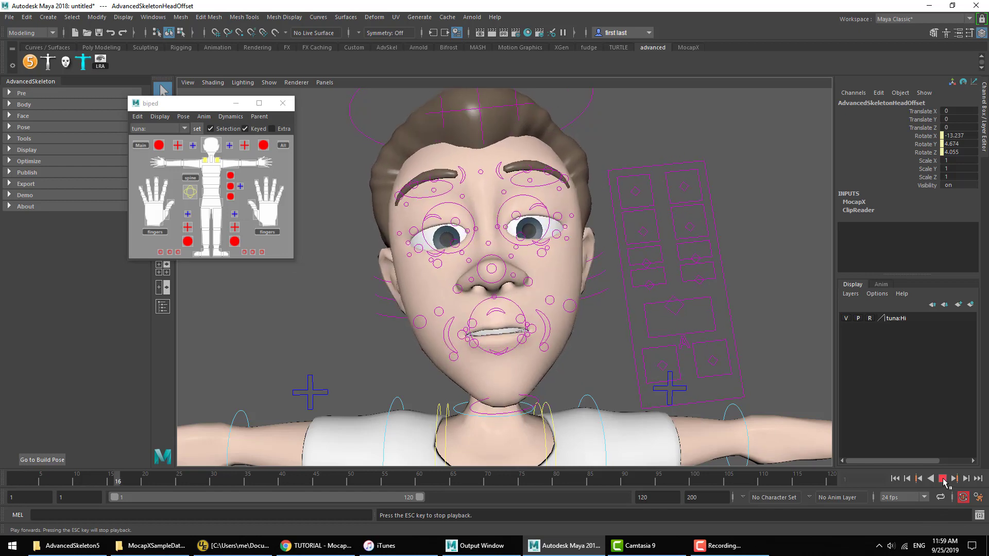
pyautogui.click(942, 479)
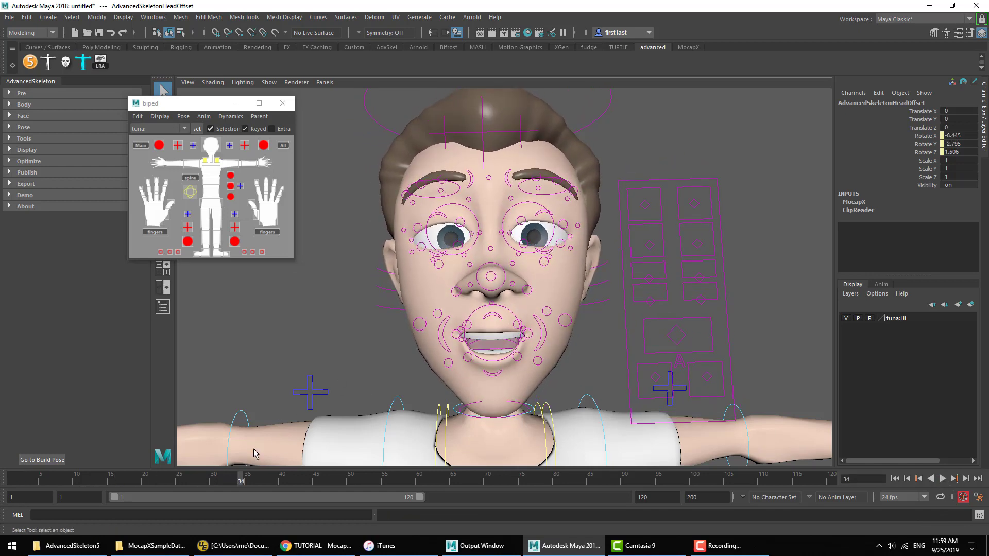
pyautogui.click(152, 545)
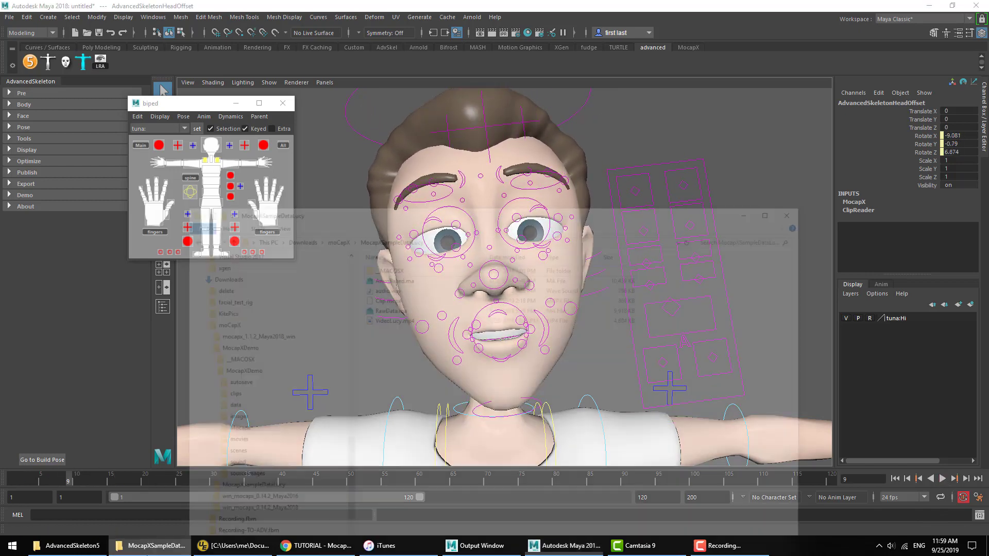
pyautogui.moveTo(418, 218); pyautogui.dragTo(638, 117)
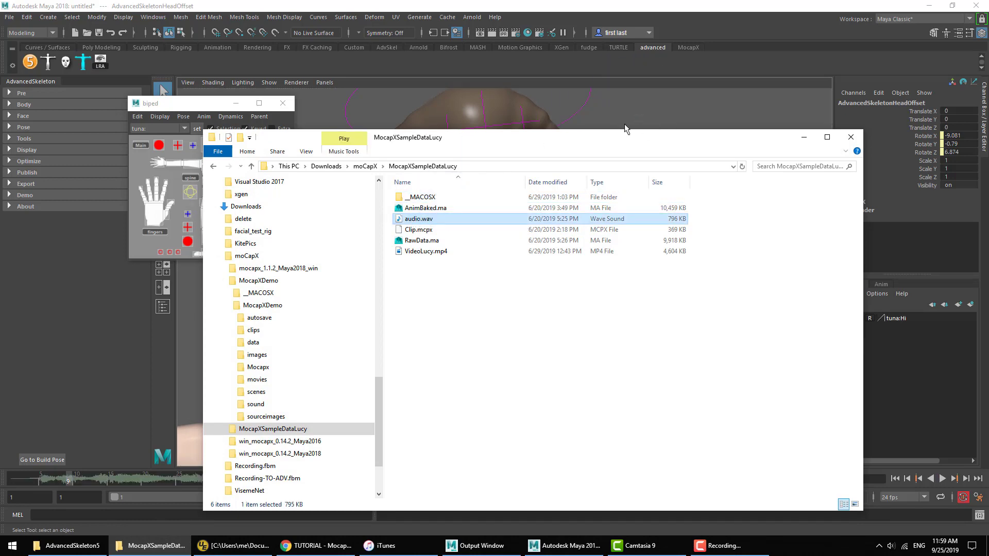
# Step: Play the tuna face animation with audio from frame 1, stopping at frame 111
pyautogui.click(431, 5)
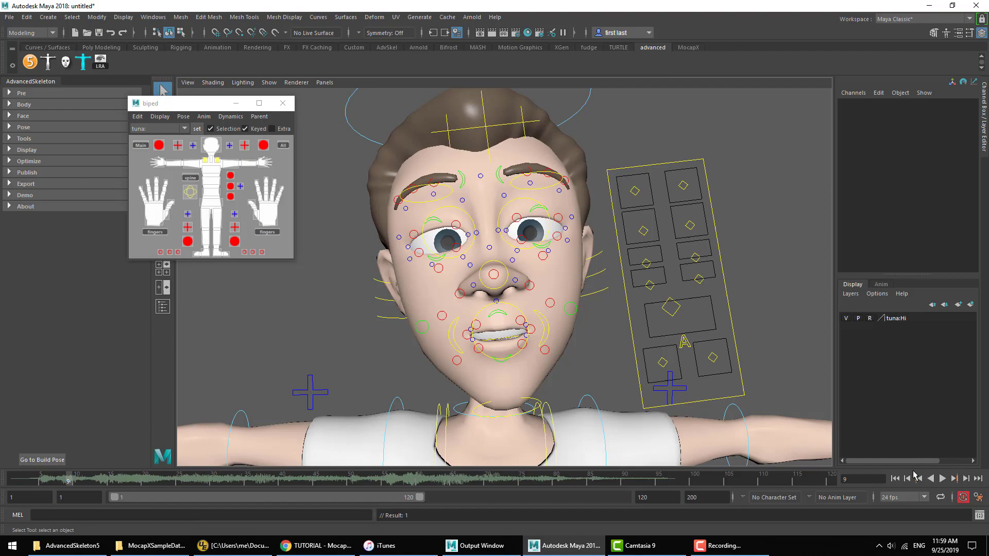
pyautogui.click(895, 479)
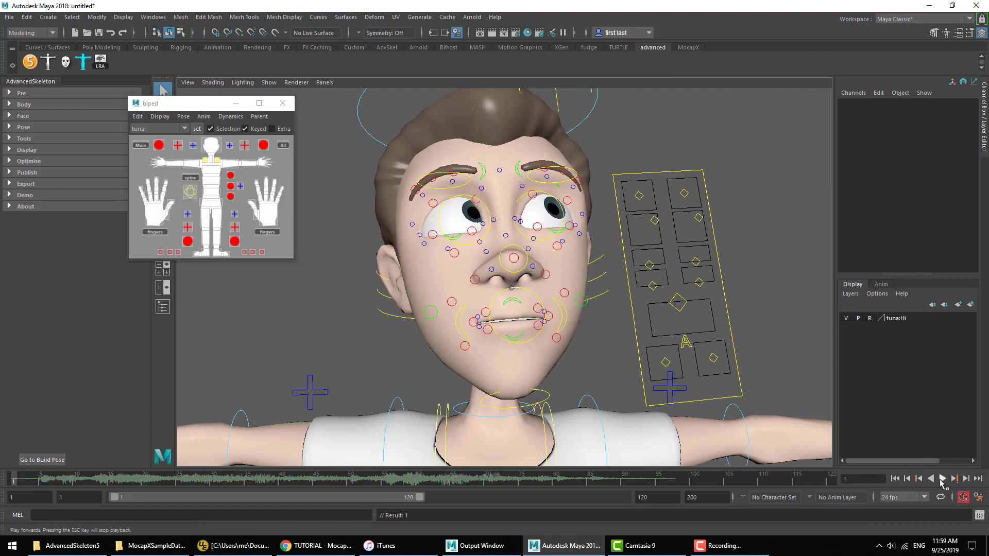
pyautogui.click(941, 479)
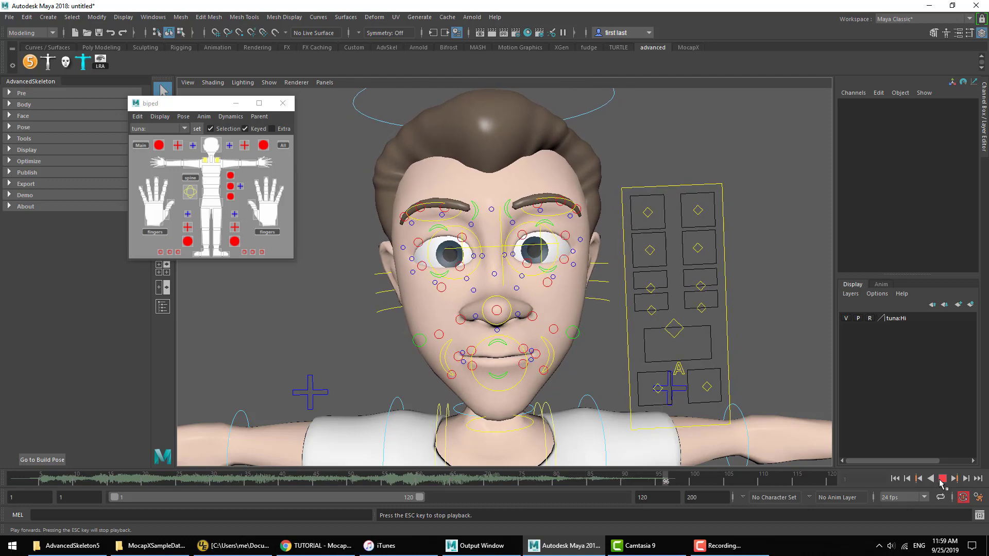
pyautogui.click(942, 478)
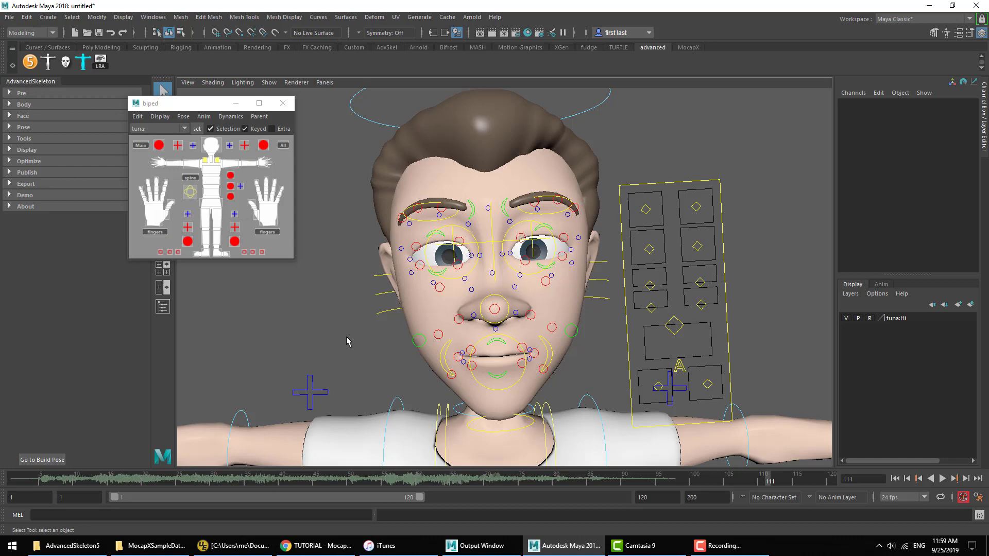
# Step: Replace the tunaRN reference with claire/clairee.mb using the Reference Editor
pyautogui.click(9, 17)
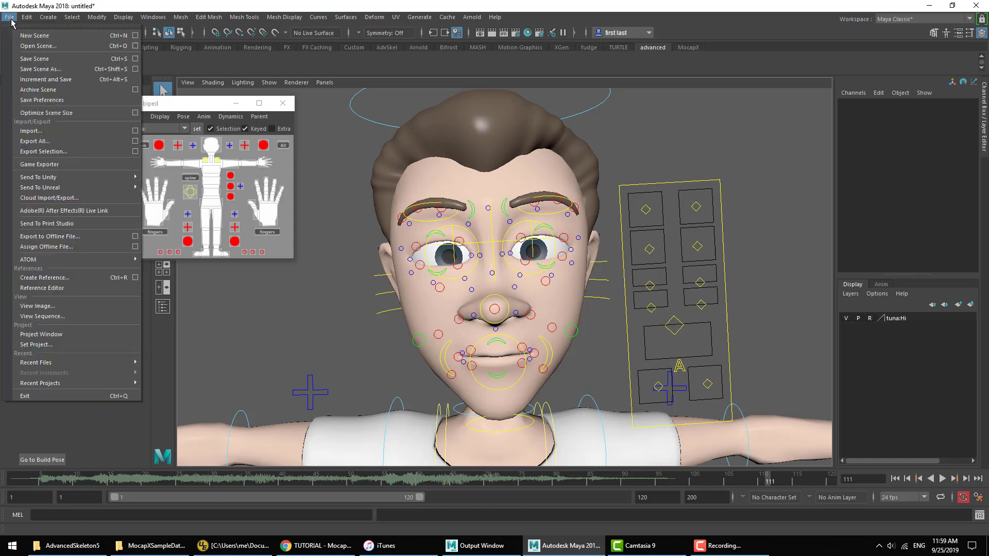
pyautogui.click(41, 288)
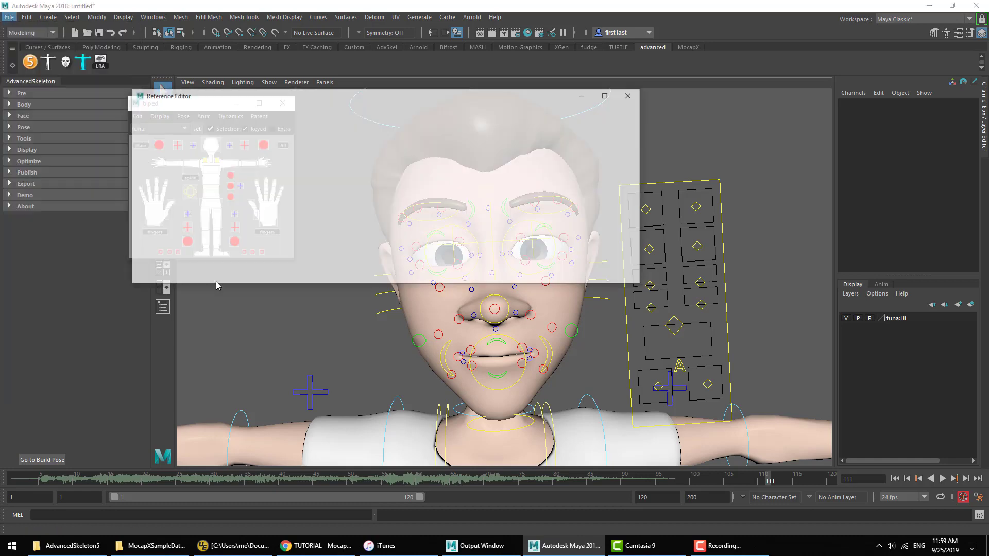
pyautogui.rightClick(206, 206)
pyautogui.moveTo(223, 227)
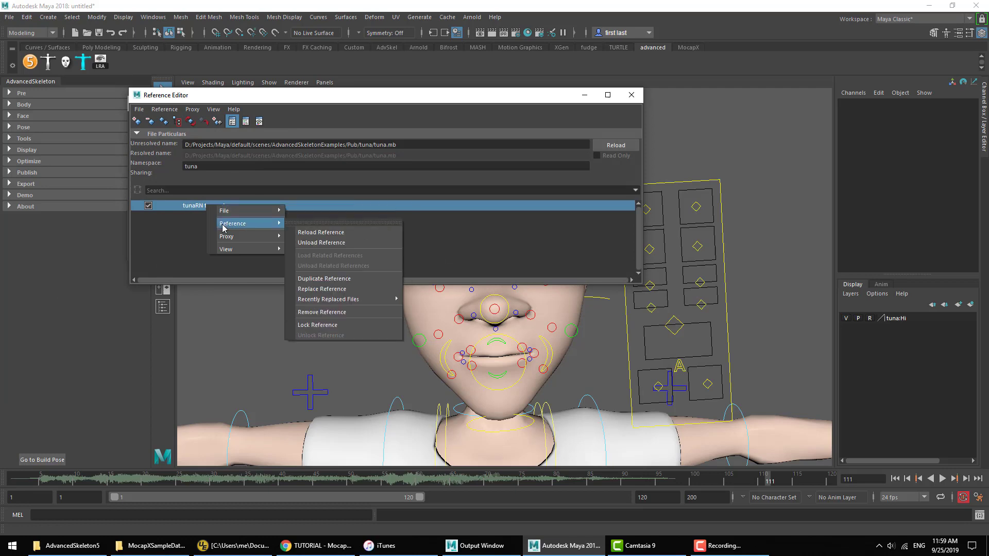
pyautogui.click(354, 289)
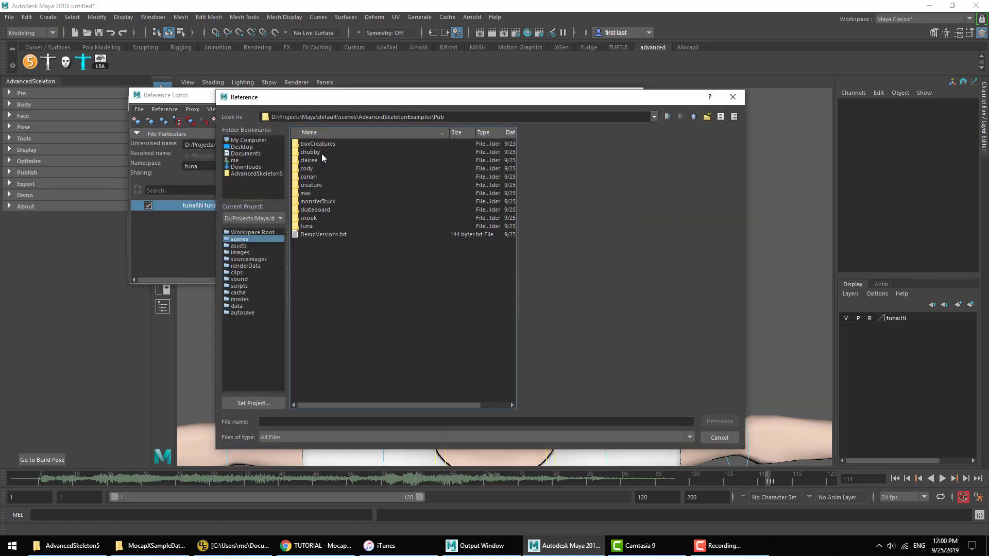
pyautogui.doubleClick(313, 160)
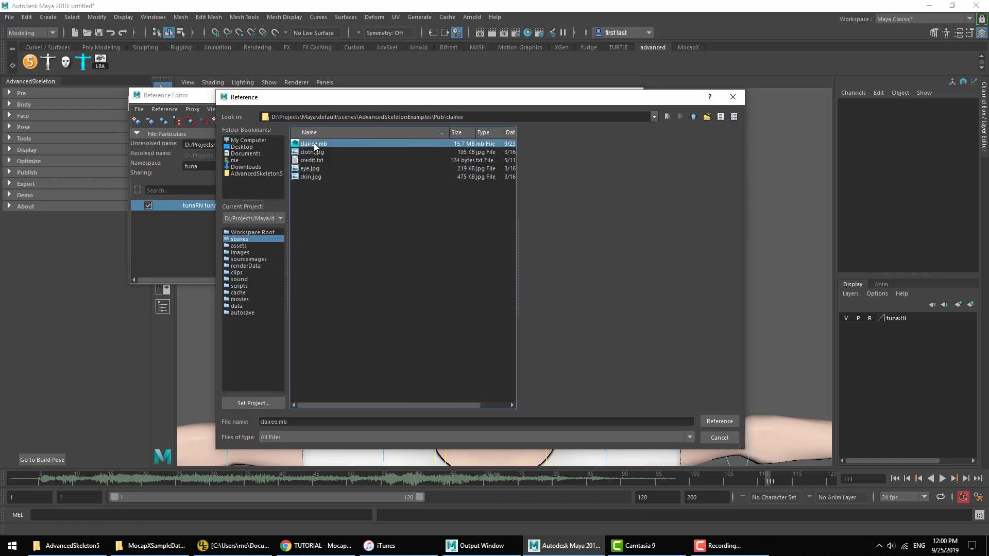
pyautogui.doubleClick(315, 144)
# Step: Turn on textured display and play the Clairee mocap face animation, stopping at frame 113
pyautogui.press('6')
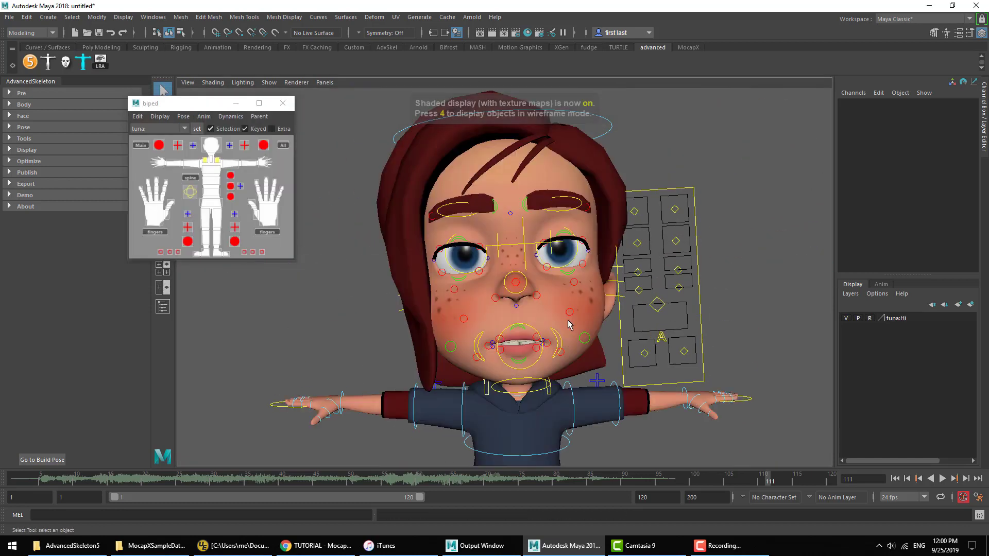
pyautogui.click(942, 478)
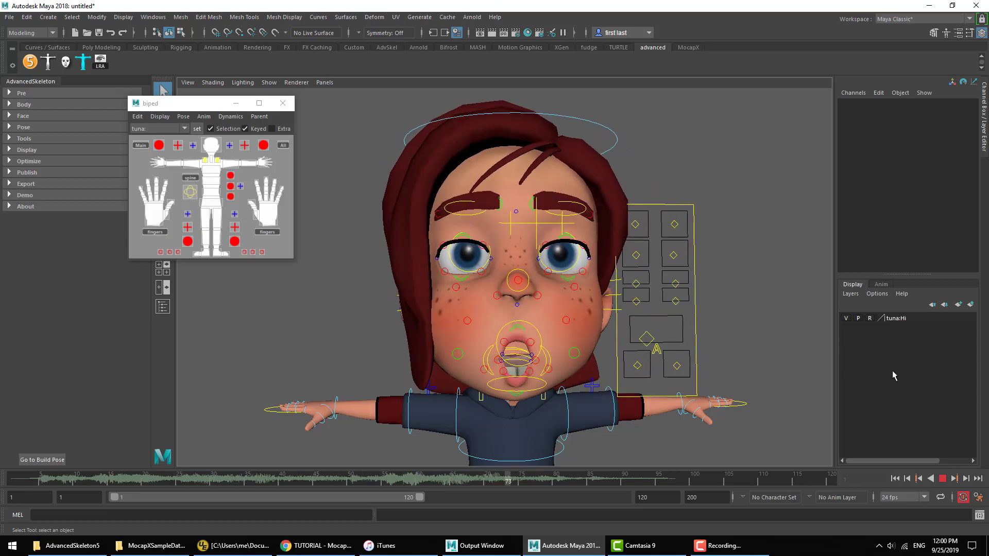
pyautogui.click(942, 479)
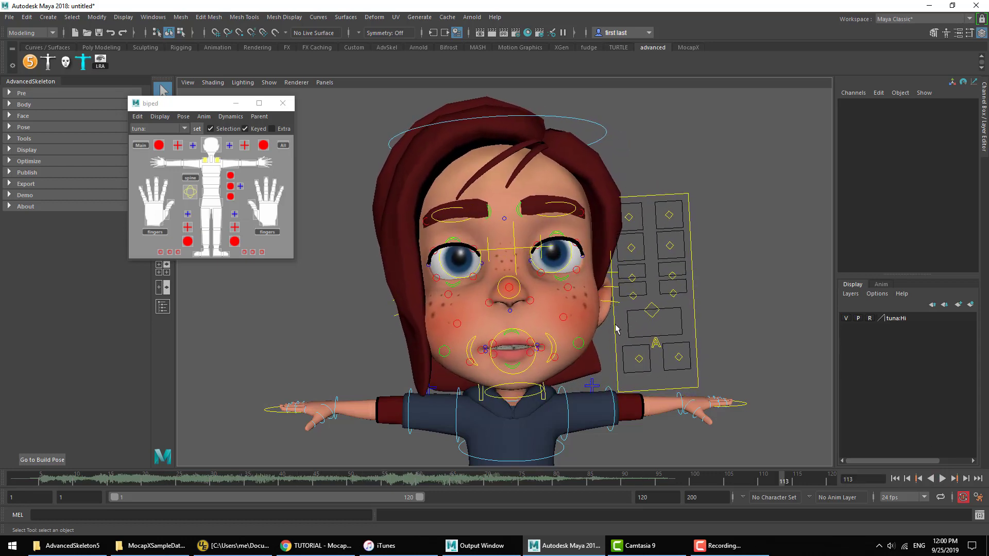